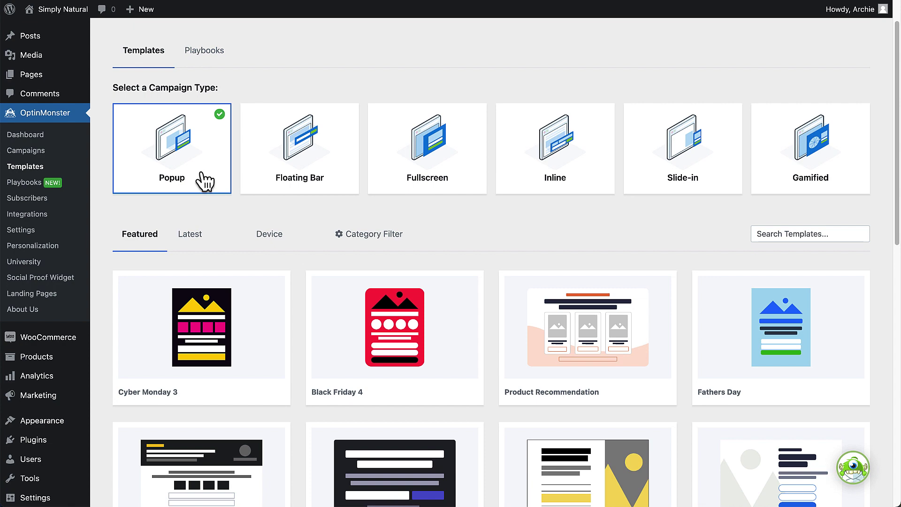
- Browse the Playbooks for growing an email list and start a campaign from the Brandetize playbook
click(204, 52)
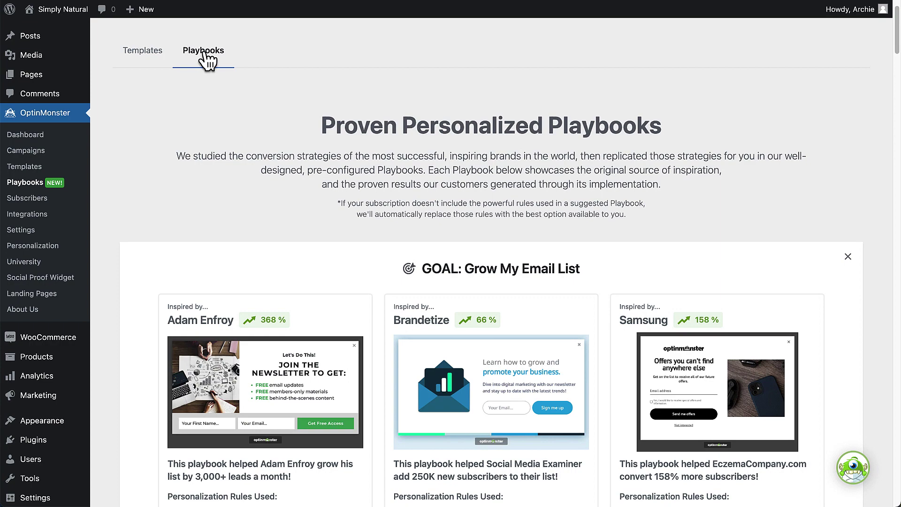
scroll(206, 60, down, 4)
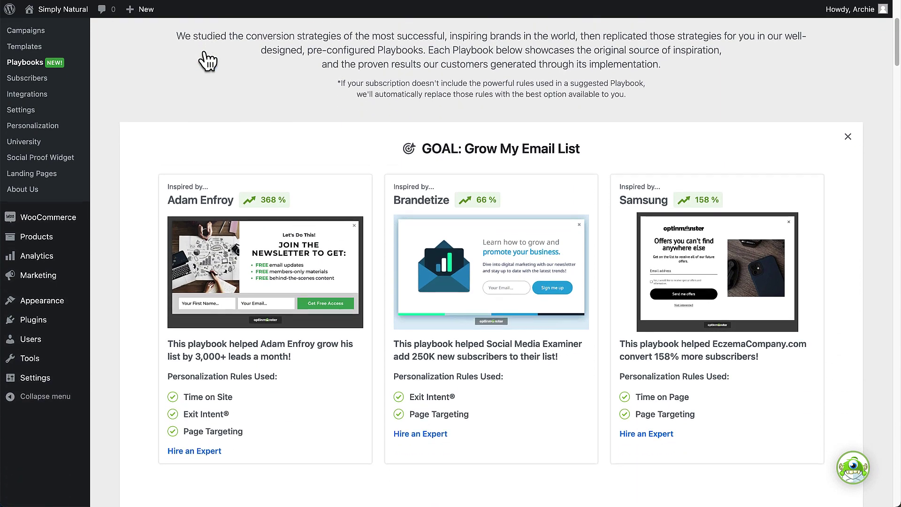
scroll(207, 60, down, 2)
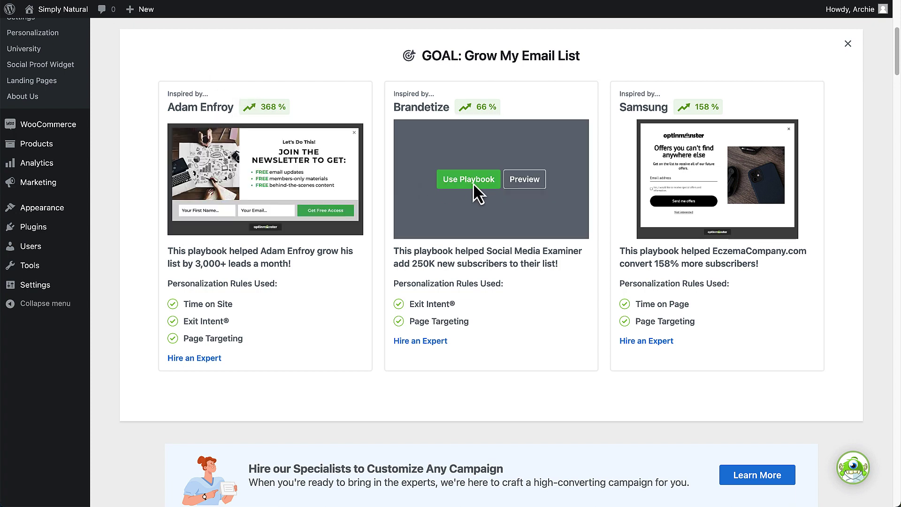
click(473, 183)
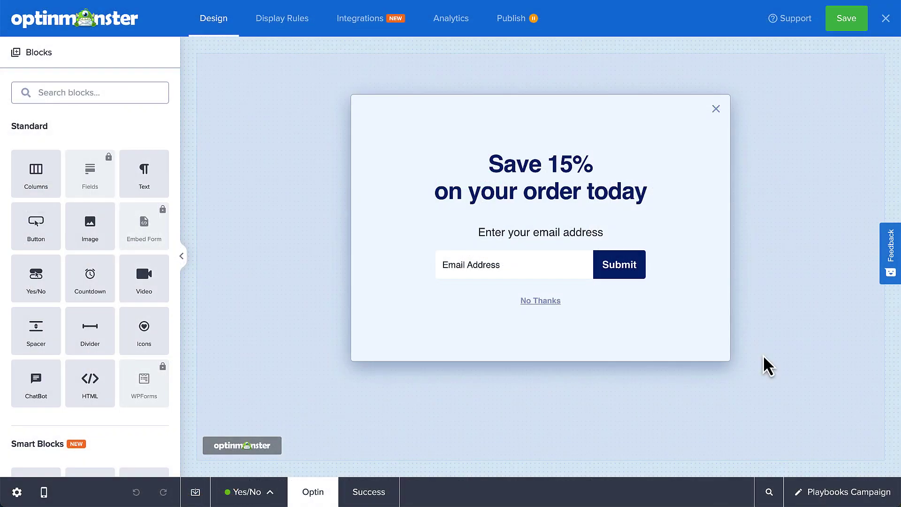
click(824, 491)
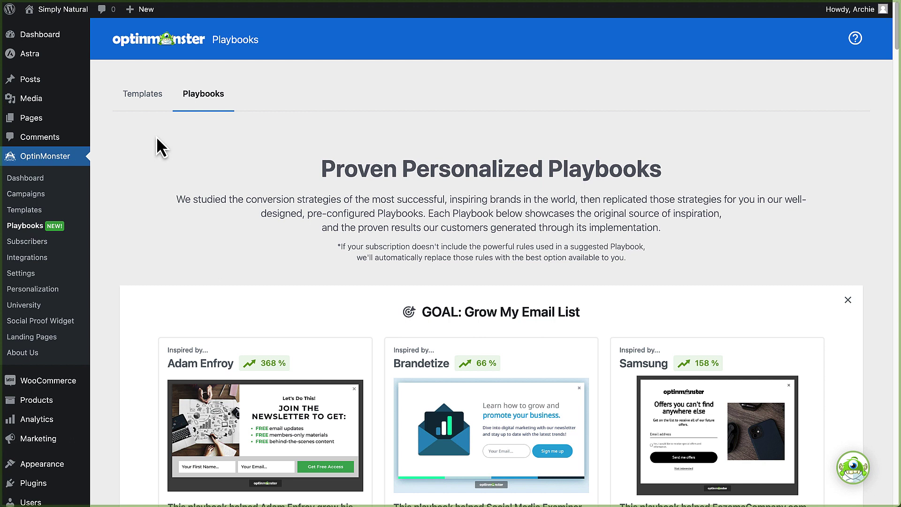
- Create a popup campaign named "Newsletter Signup (Popup)" from the Basic template and start building it
click(145, 96)
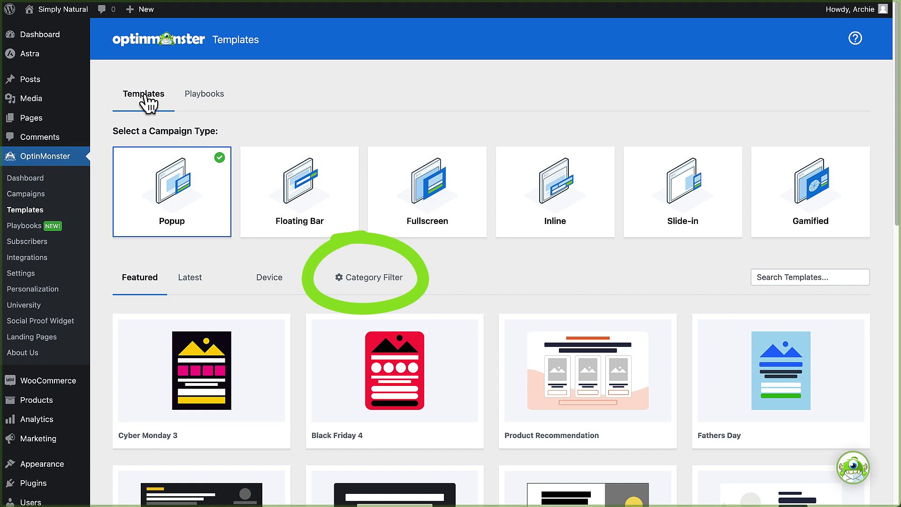
scroll(491, 316, down, 6)
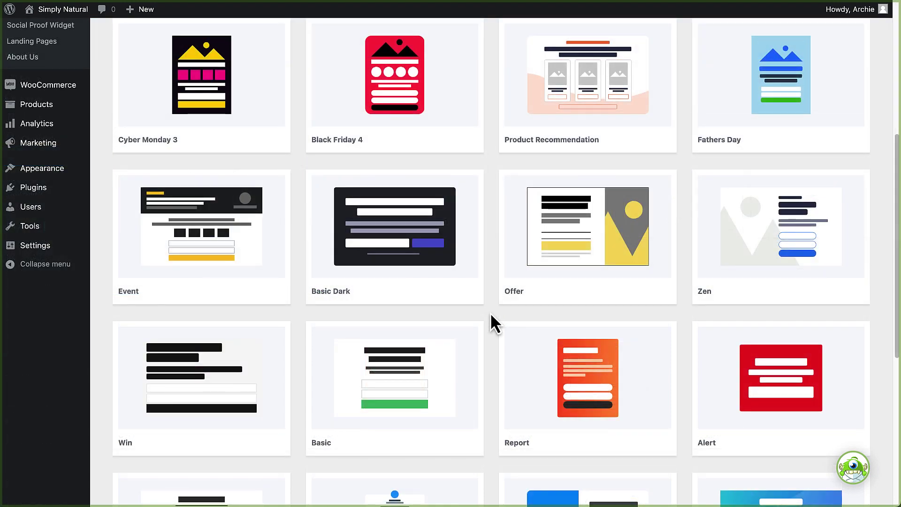
mouse_move(474, 326)
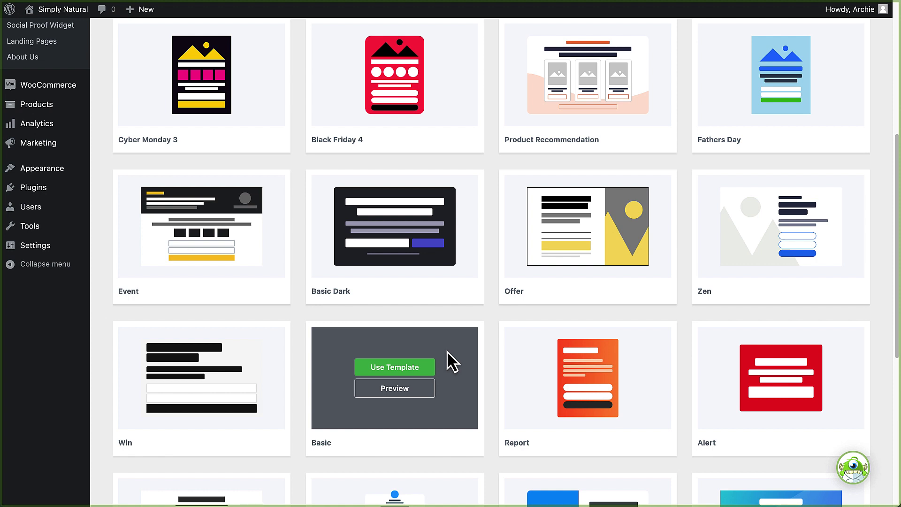
click(424, 369)
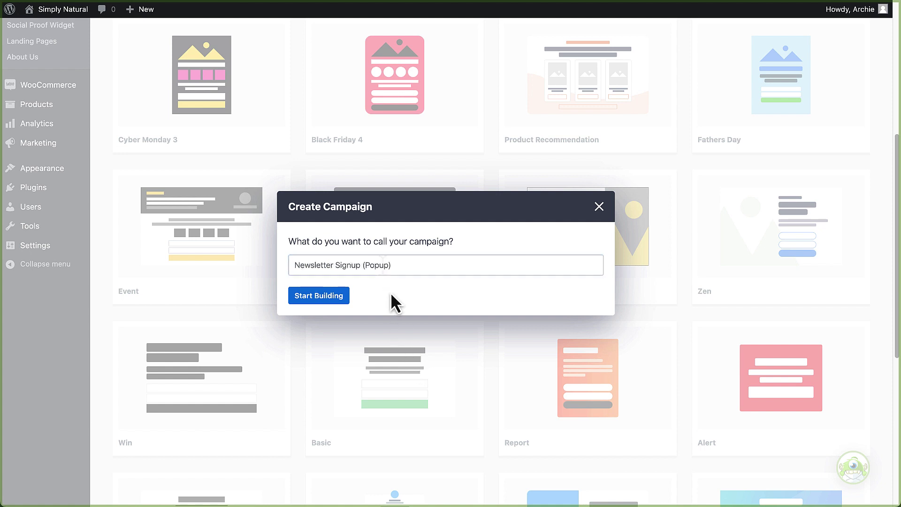
click(338, 299)
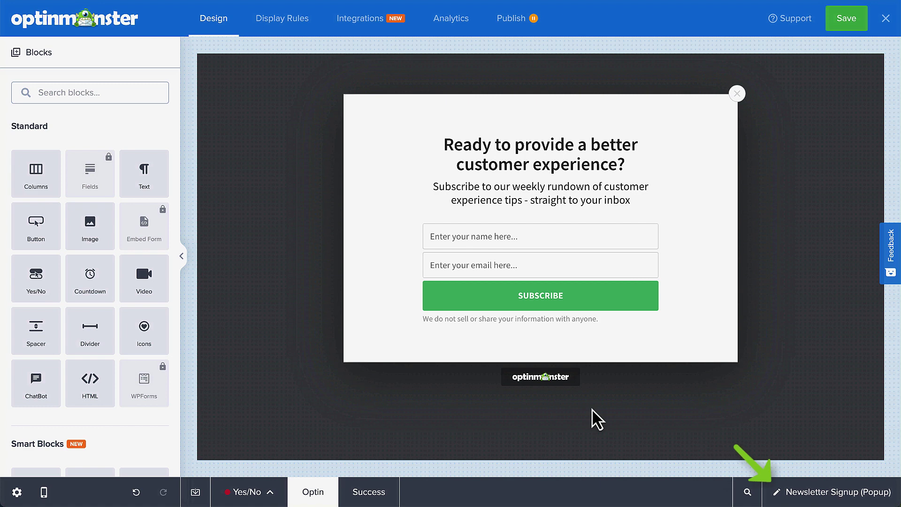
- Inspect the popup headline's text settings and the form's Email field settings, and open the choices for adding a new field
triple_click(480, 163)
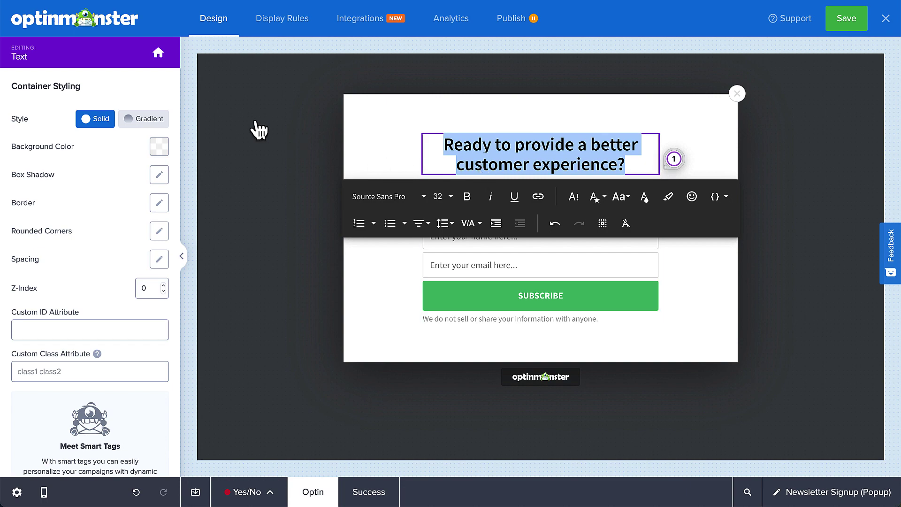
click(159, 55)
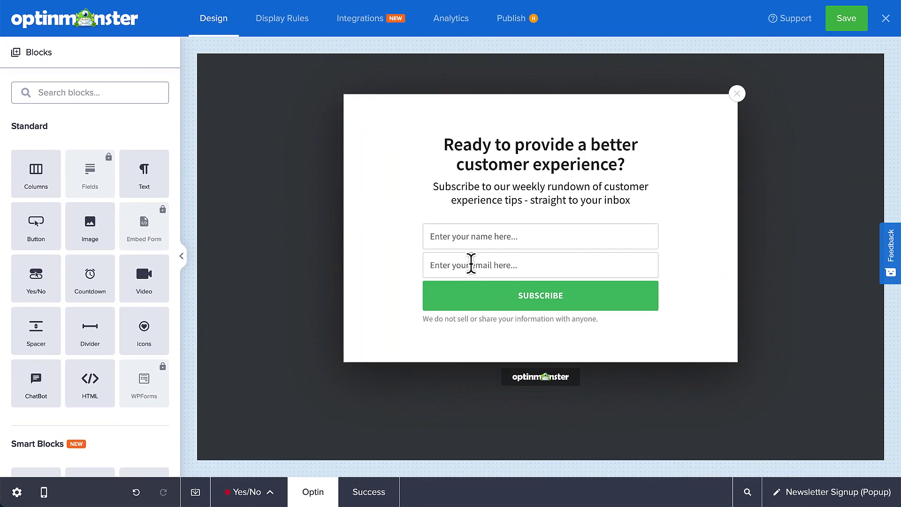
click(471, 265)
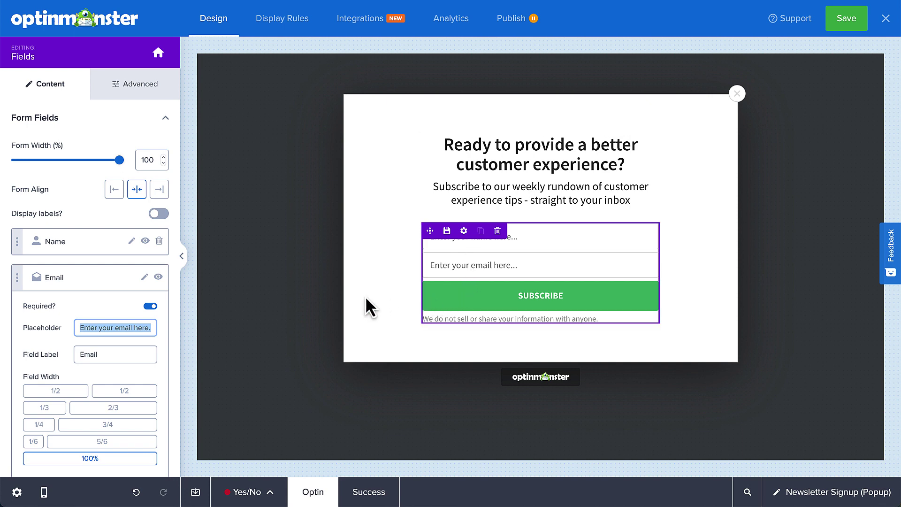
click(129, 272)
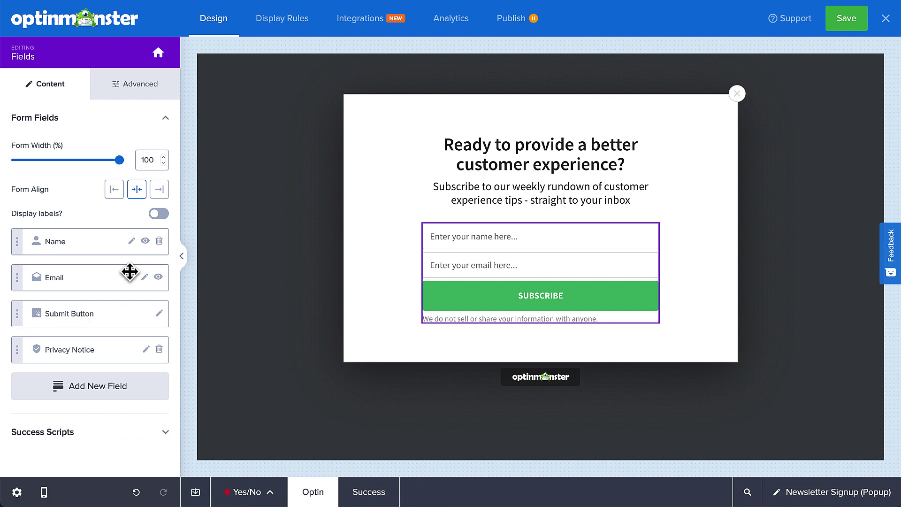
click(111, 387)
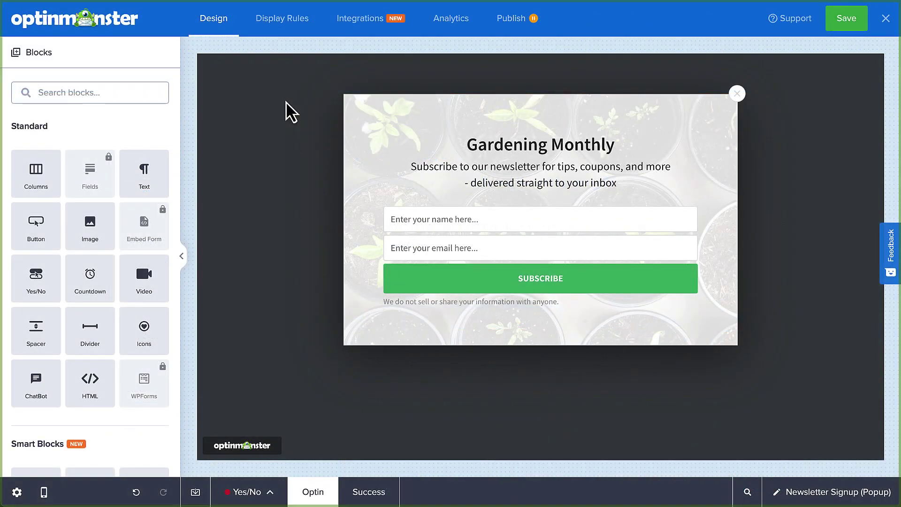
- Open the campaign's display rules and view the condition types available for the time on page rule
click(283, 27)
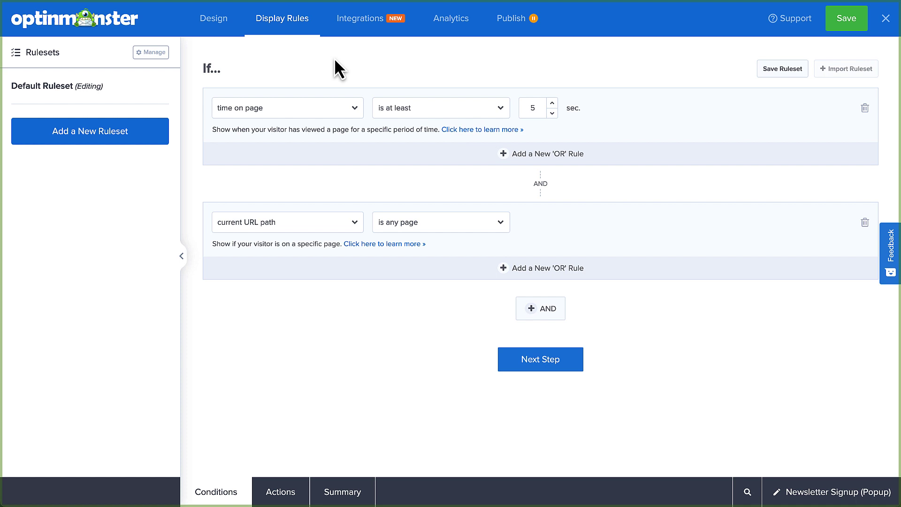
click(350, 115)
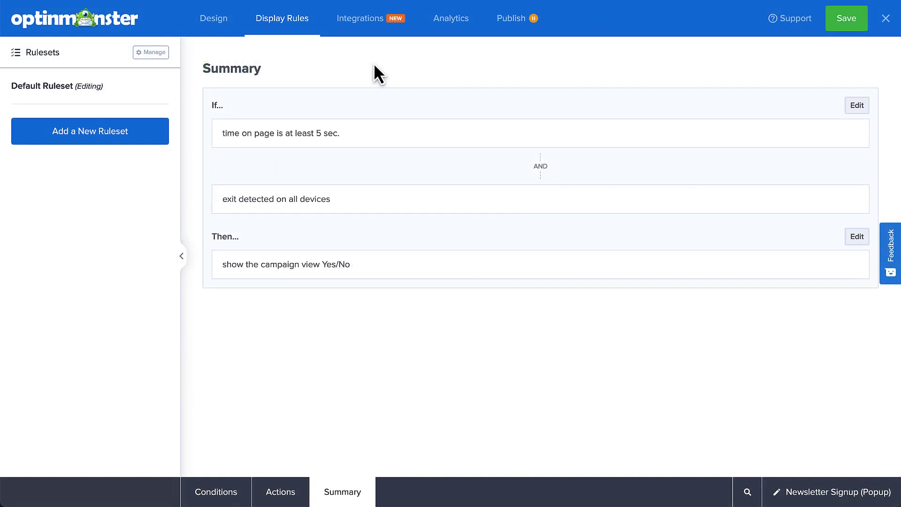
- Search the campaign's integrations for "Mail" and open the connection for Mailchimp
click(370, 31)
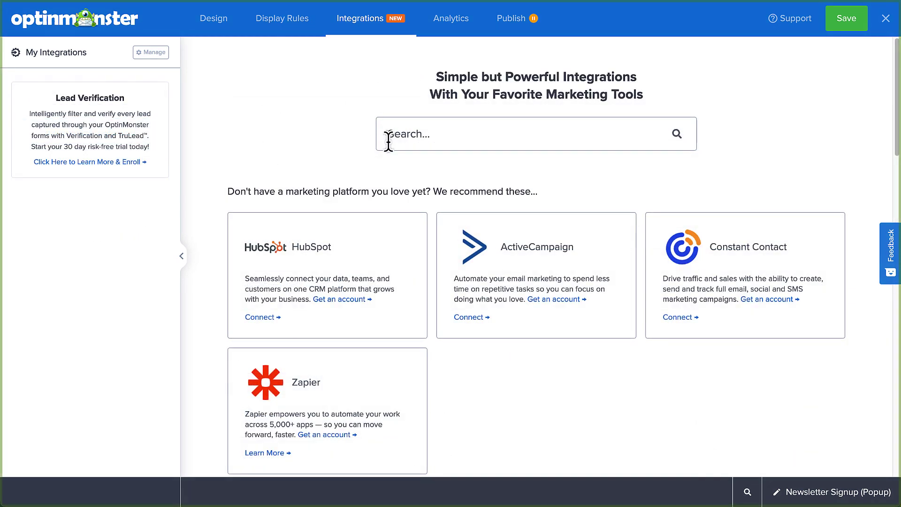
click(388, 141)
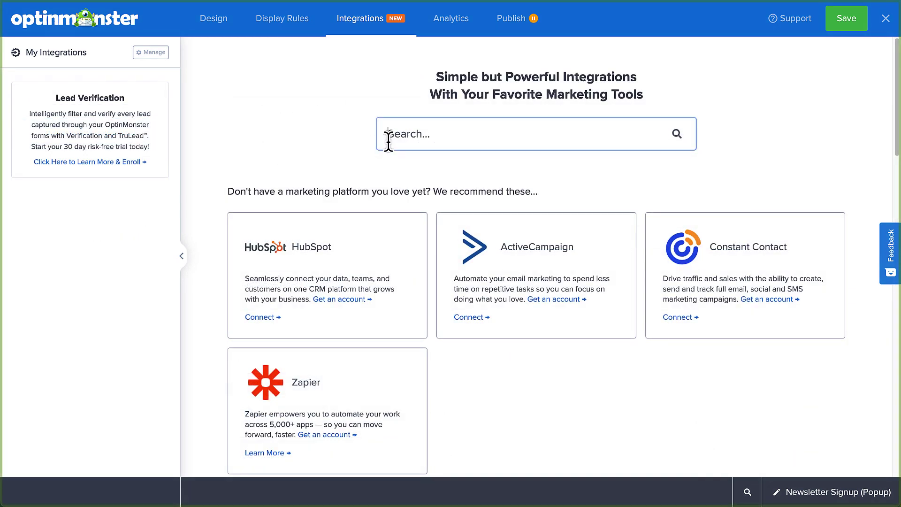
text(Mail)
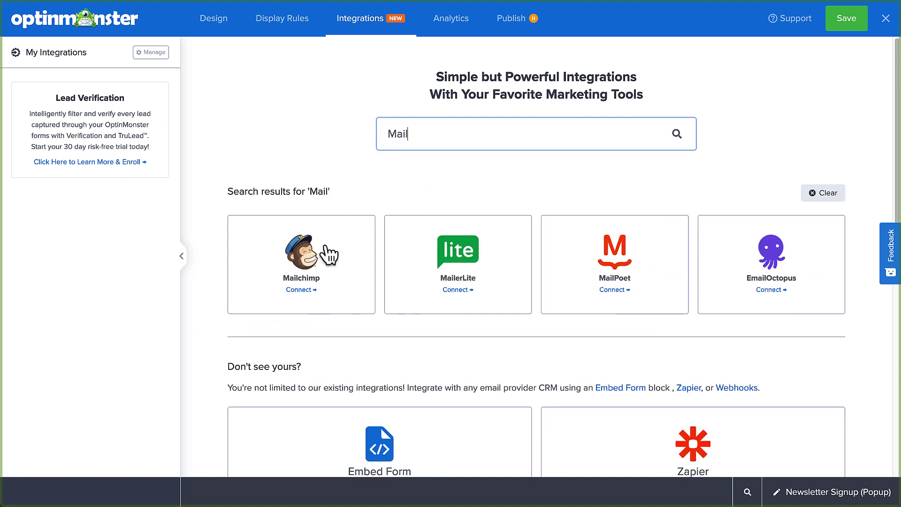
click(303, 295)
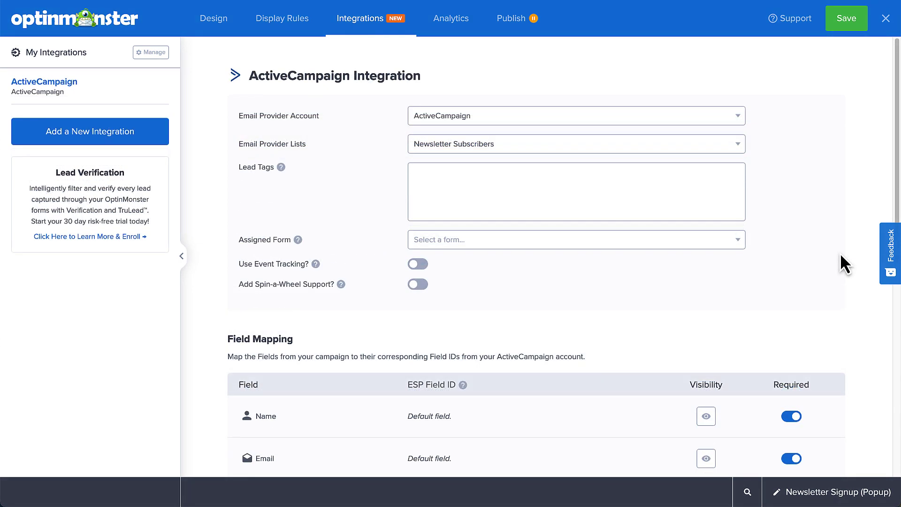
- Review the ActiveCampaign integration's settings and field mapping, and view the campaign's analytics connections
scroll(842, 256, down, 3)
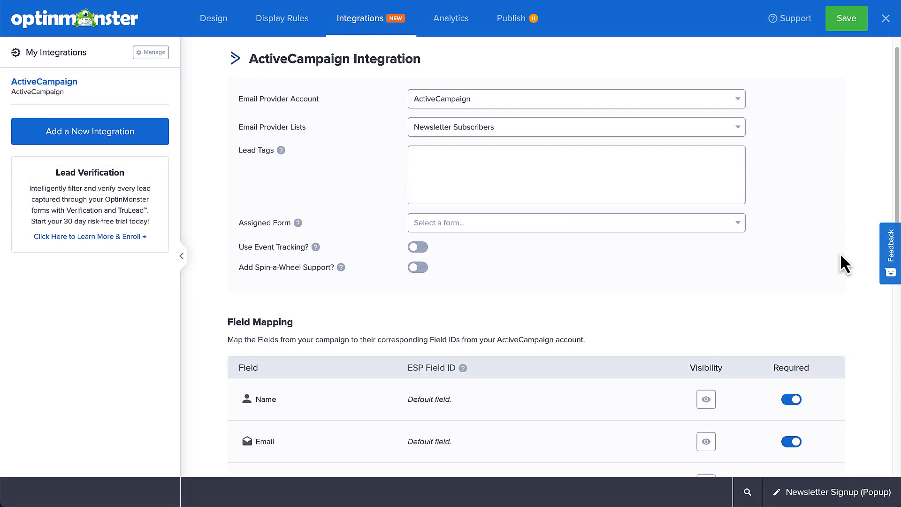
scroll(840, 254, down, 3)
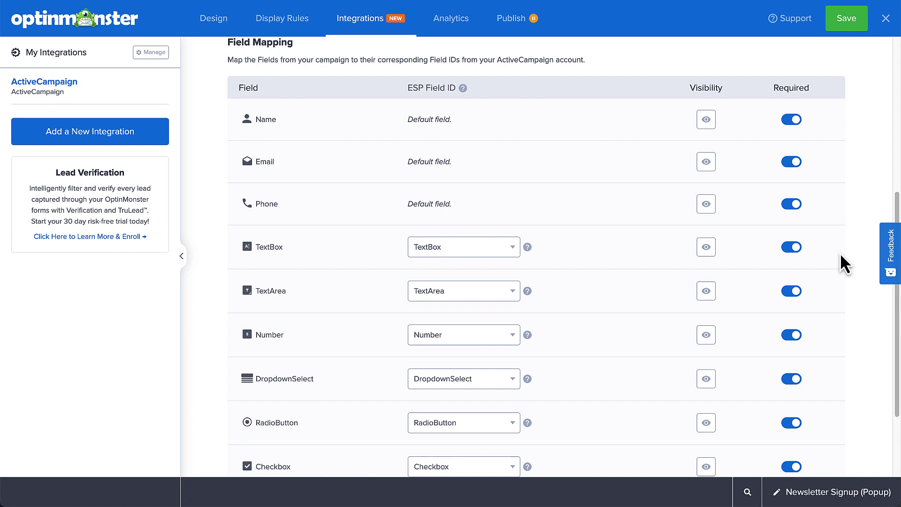
scroll(840, 254, down, 3)
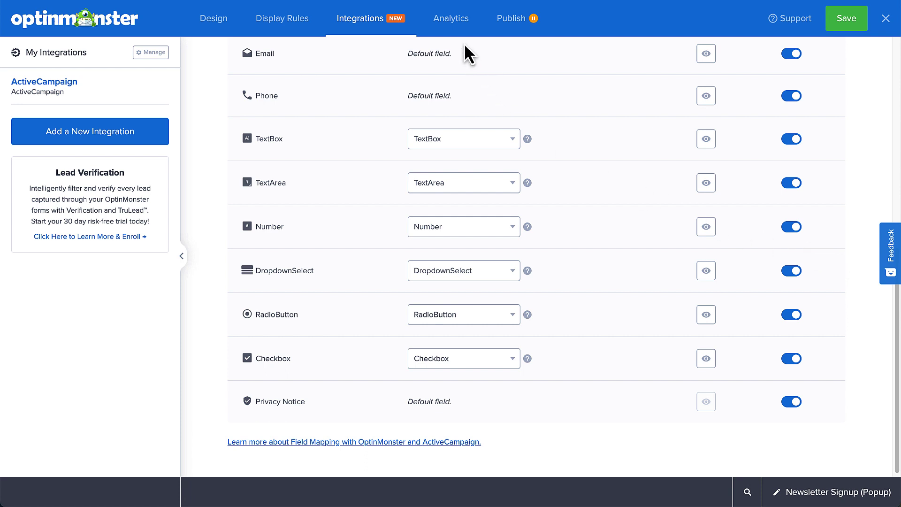
click(449, 24)
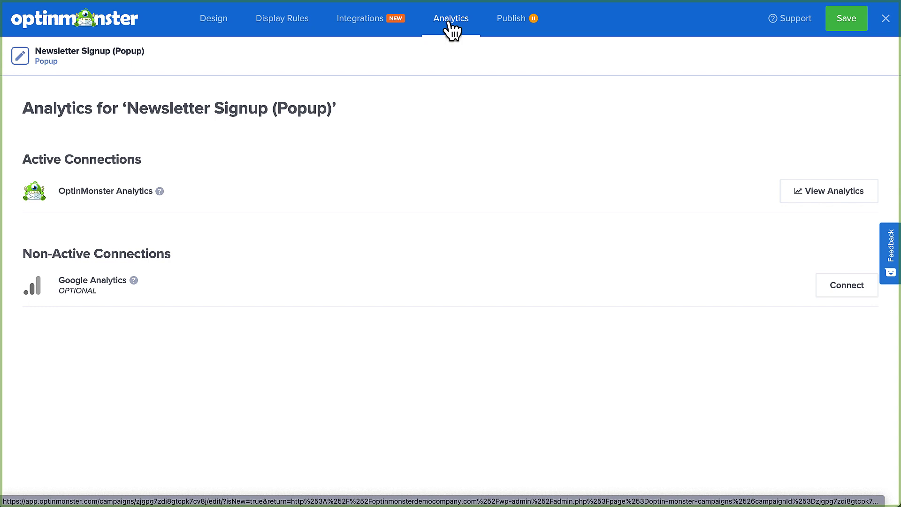
- Set the newsletter campaign's publish status to Publish, save it and close the campaign builder
click(508, 30)
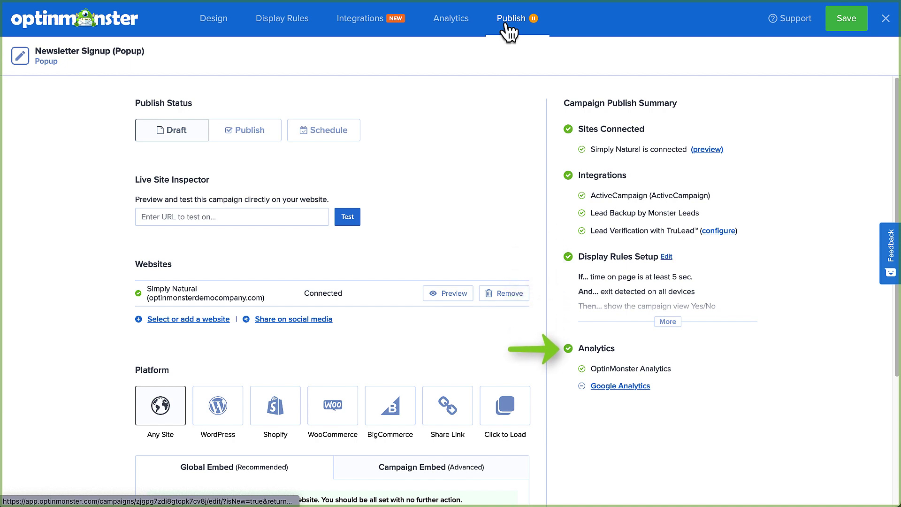
click(280, 131)
click(849, 21)
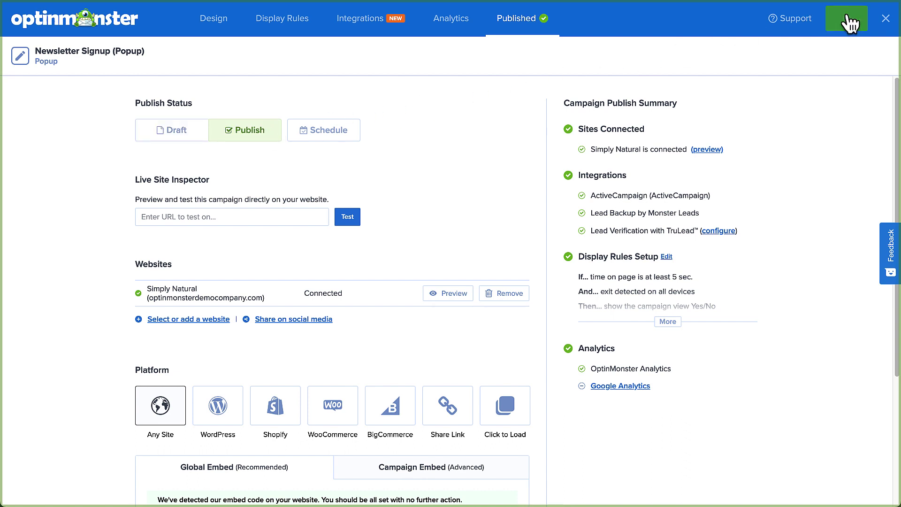
click(885, 19)
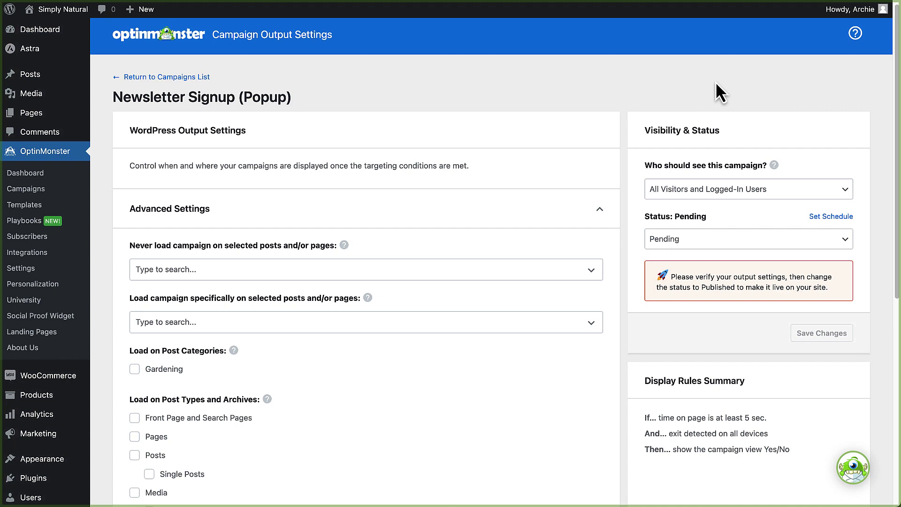
- In the WordPress output settings, keep visibility at All Visitors and Logged-In Users, set the status to Published and save the changes
scroll(716, 83, down, 2)
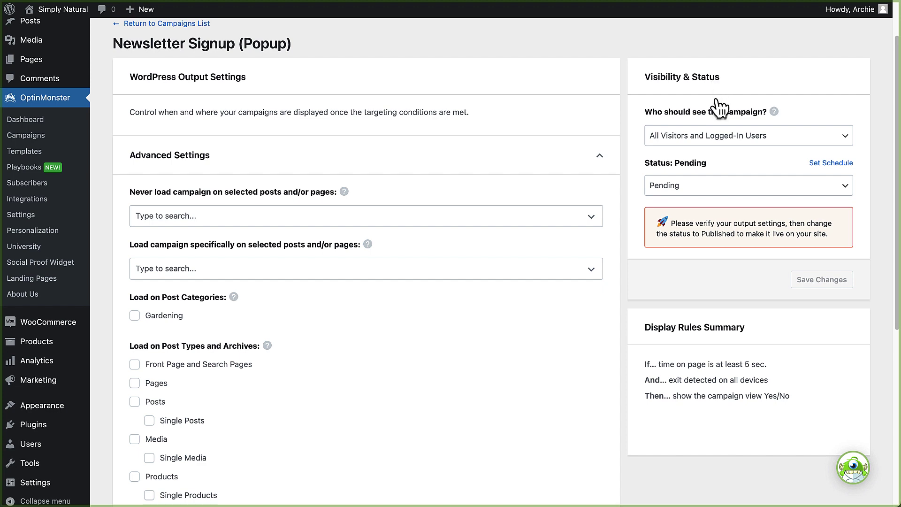
click(709, 135)
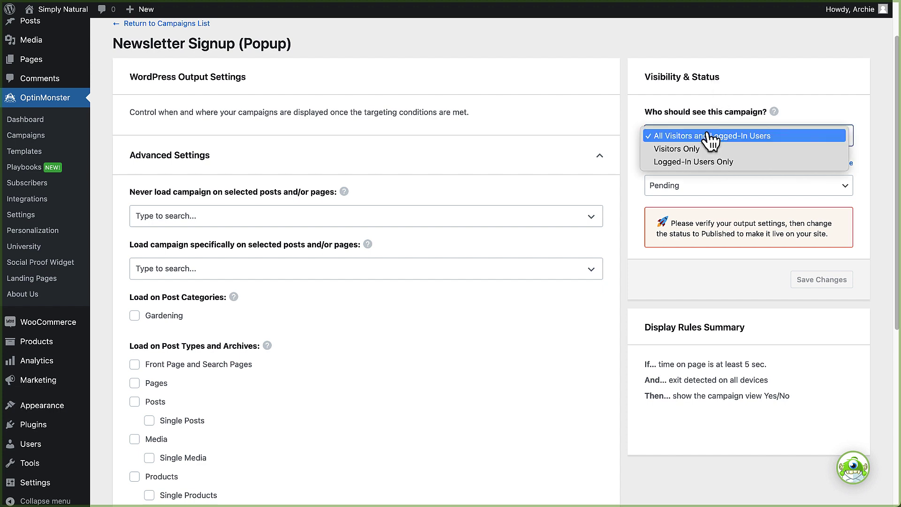
click(710, 136)
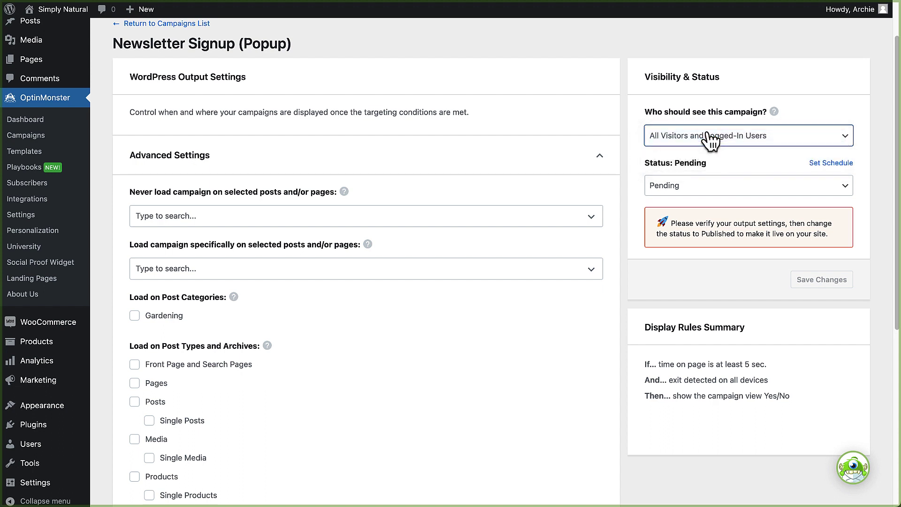
click(690, 193)
click(689, 190)
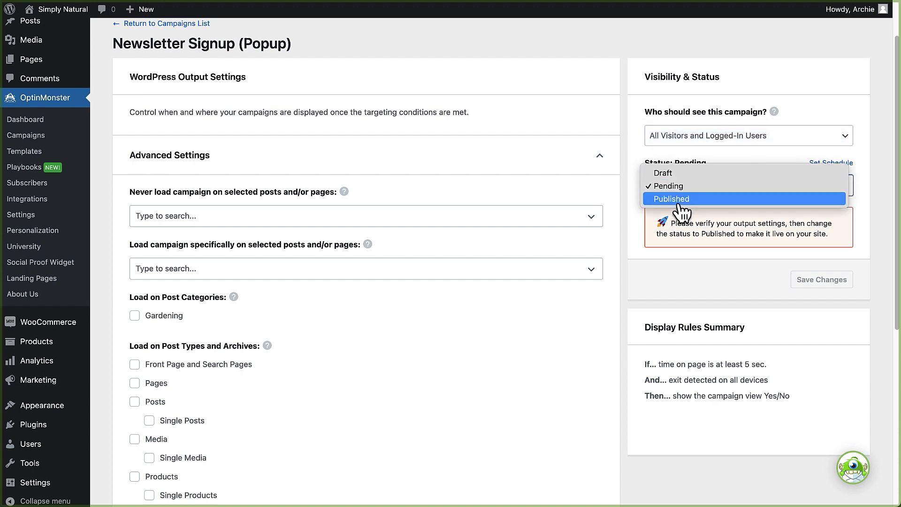
click(678, 199)
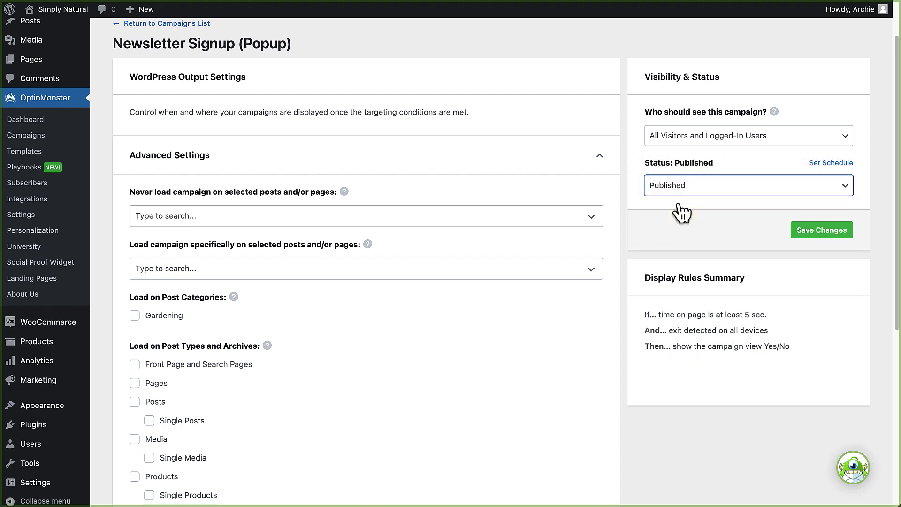
click(801, 232)
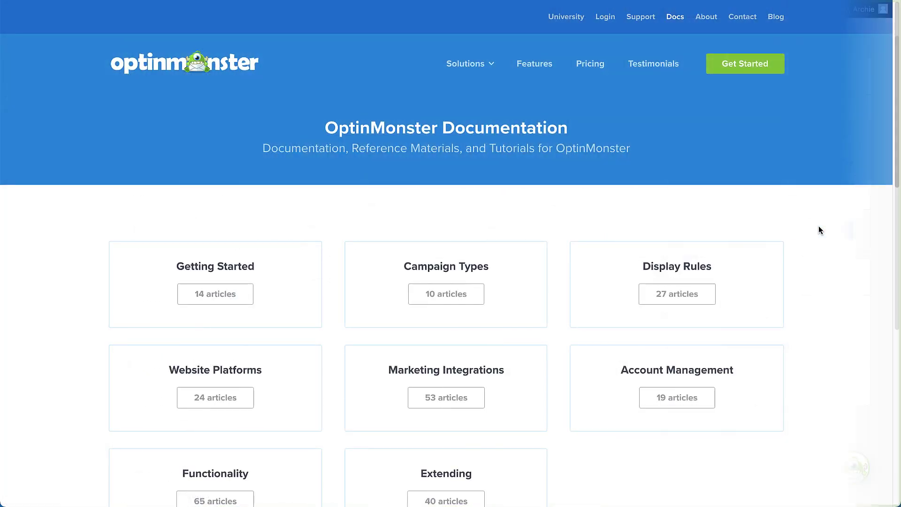
- Look through the OptinMonster documentation categories down to the Getting Started articles and the support ticket option
scroll(819, 227, down, 4)
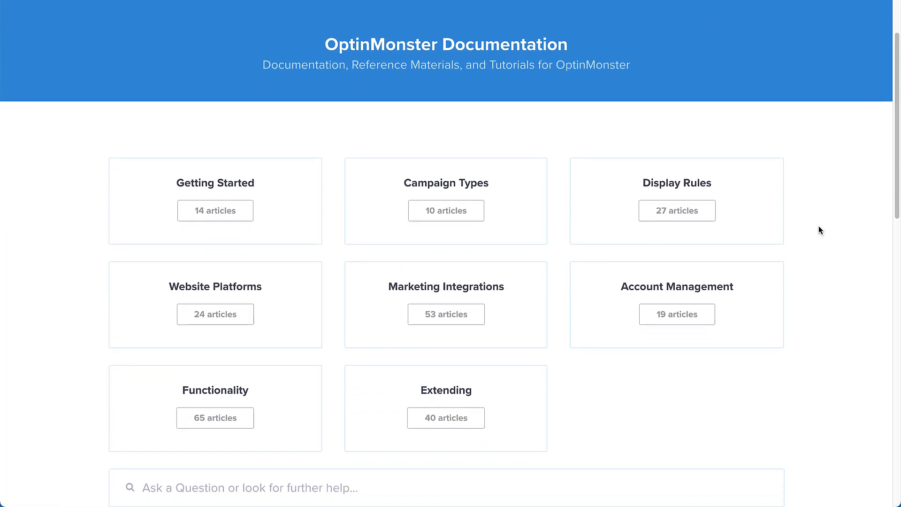
scroll(820, 231, down, 2)
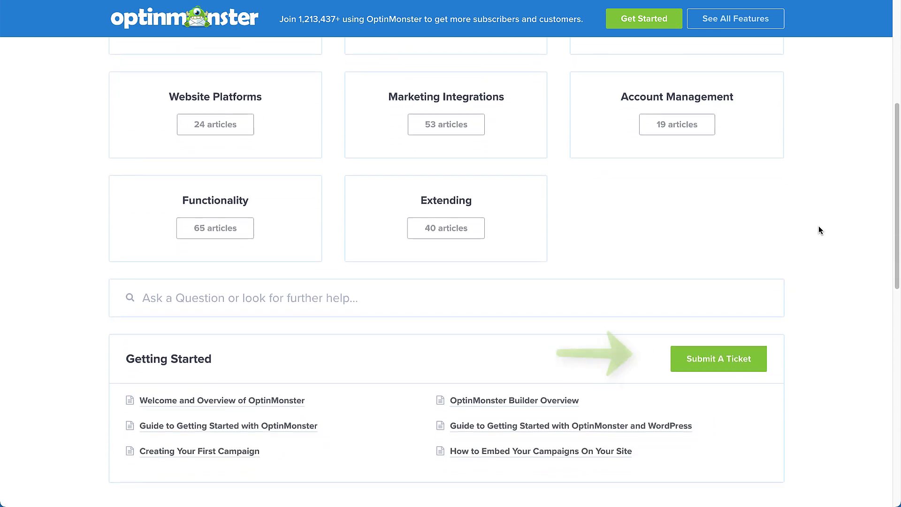